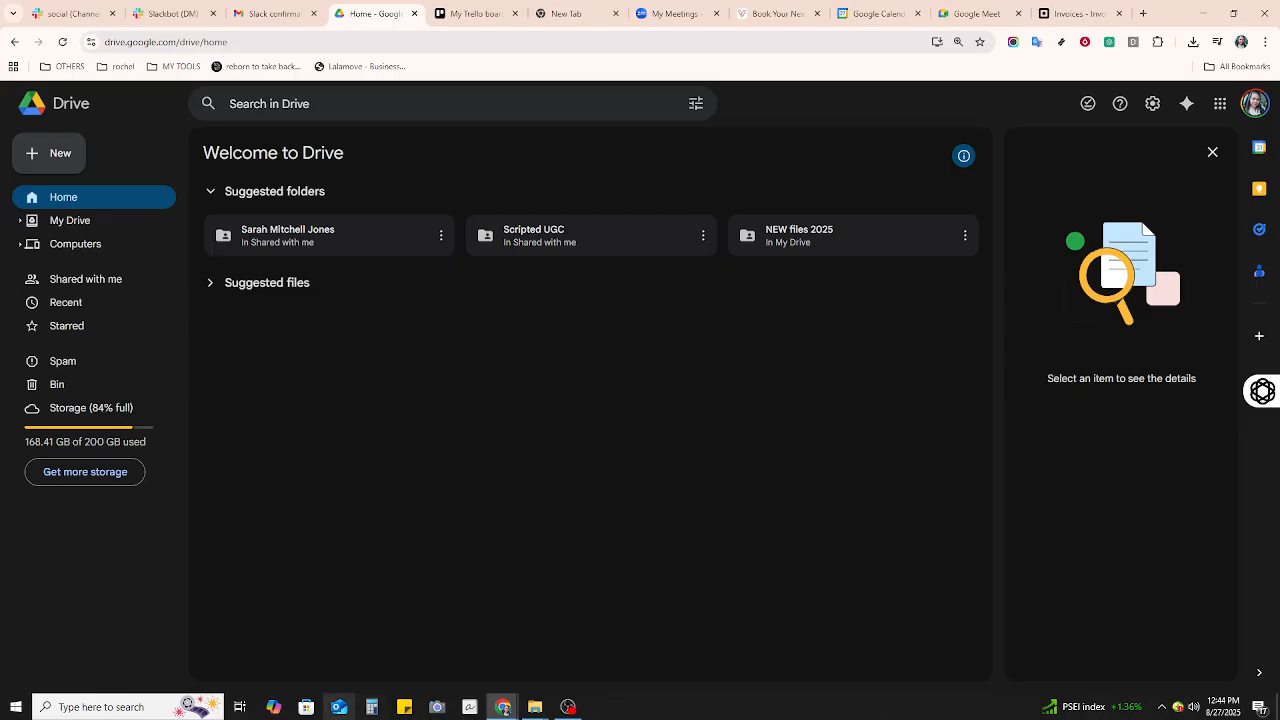
Upload the MP4 intro video from the computer's Desktop folder to Drive
{"action": "left_click", "coordinate": [53, 163]}
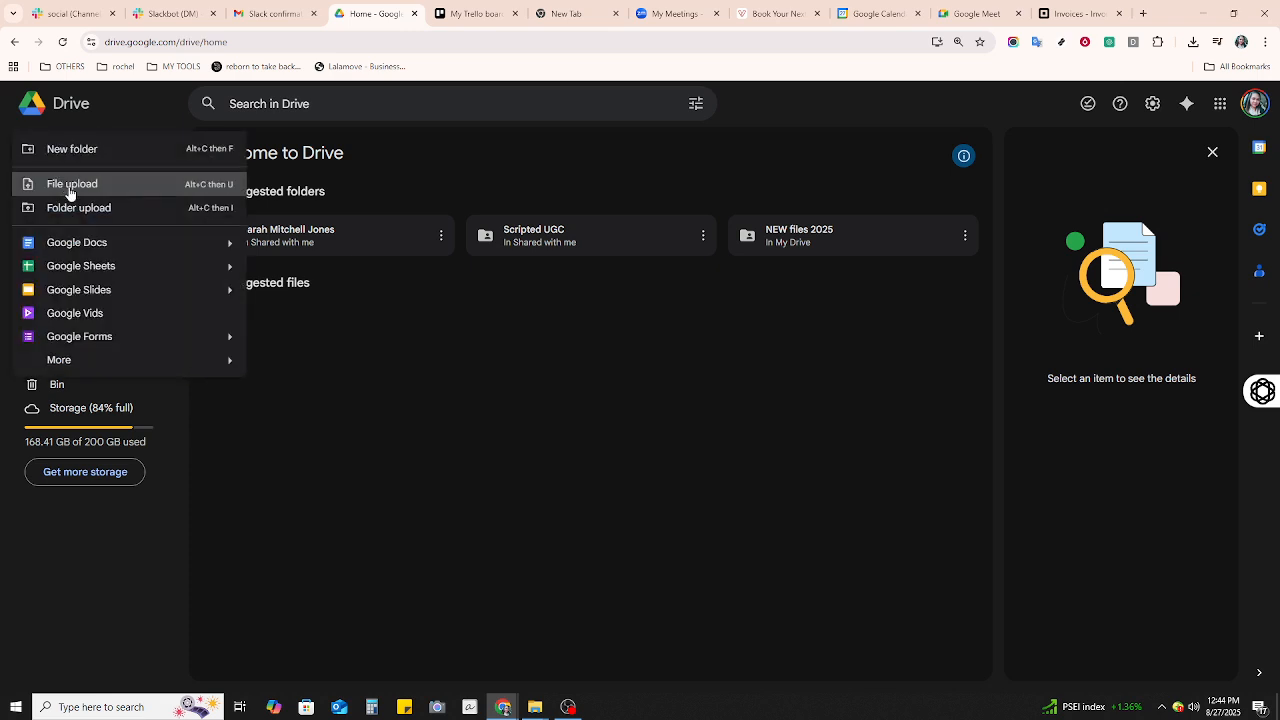
{"action": "left_click", "coordinate": [71, 190]}
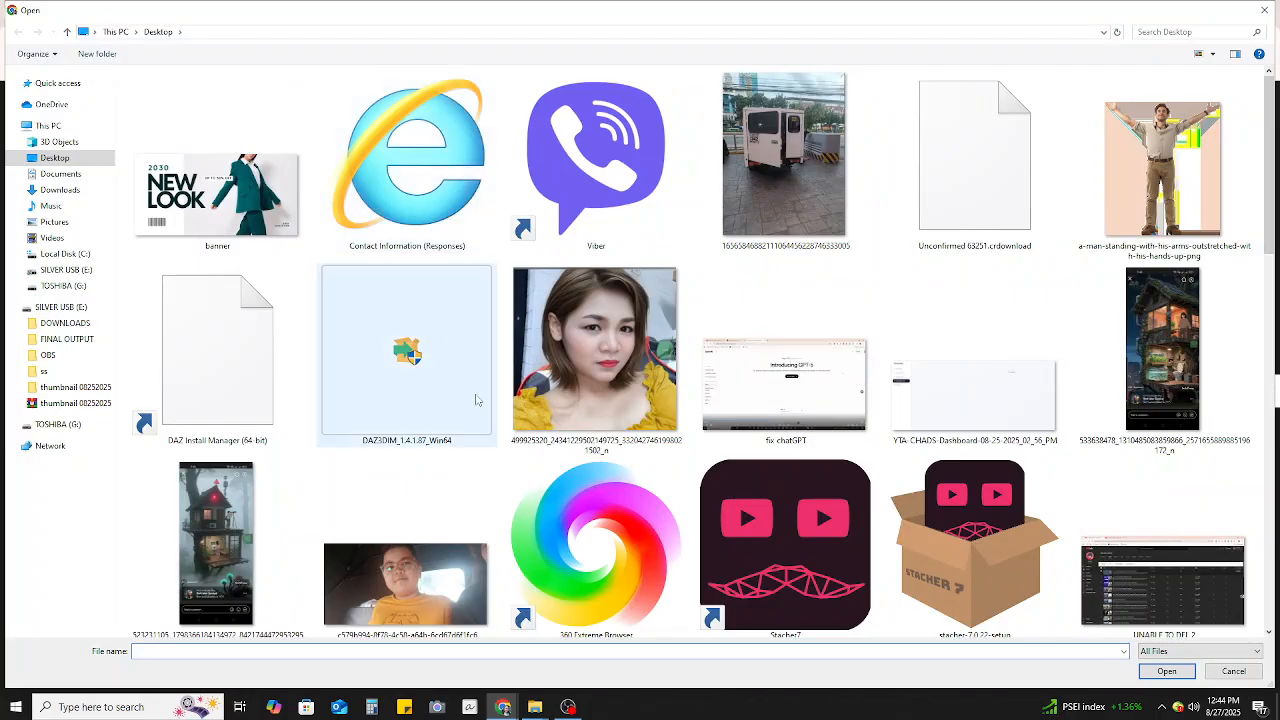
{"action": "scroll", "coordinate": [510, 488], "scroll_direction": "down", "scroll_amount": 10}
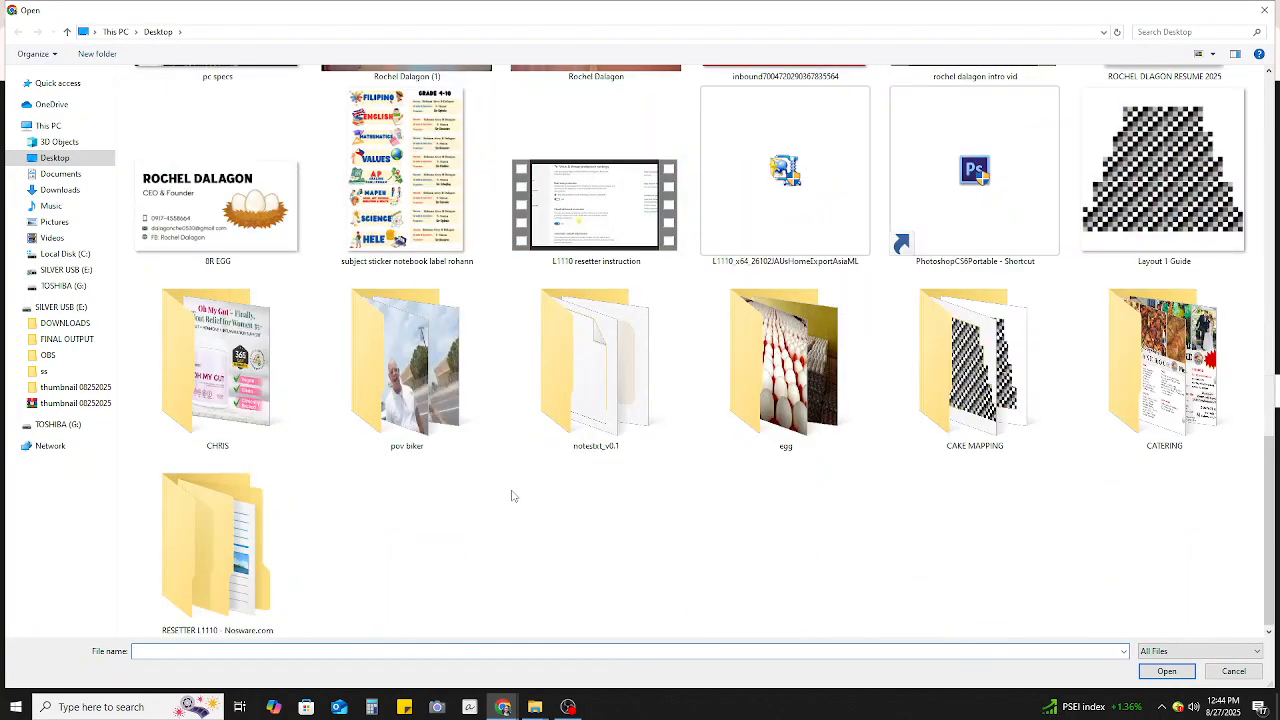
{"action": "scroll", "coordinate": [511, 489], "scroll_direction": "up", "scroll_amount": 5}
{"action": "scroll", "coordinate": [513, 500], "scroll_direction": "down", "scroll_amount": 1}
{"action": "scroll", "coordinate": [513, 500], "scroll_direction": "down", "scroll_amount": 3}
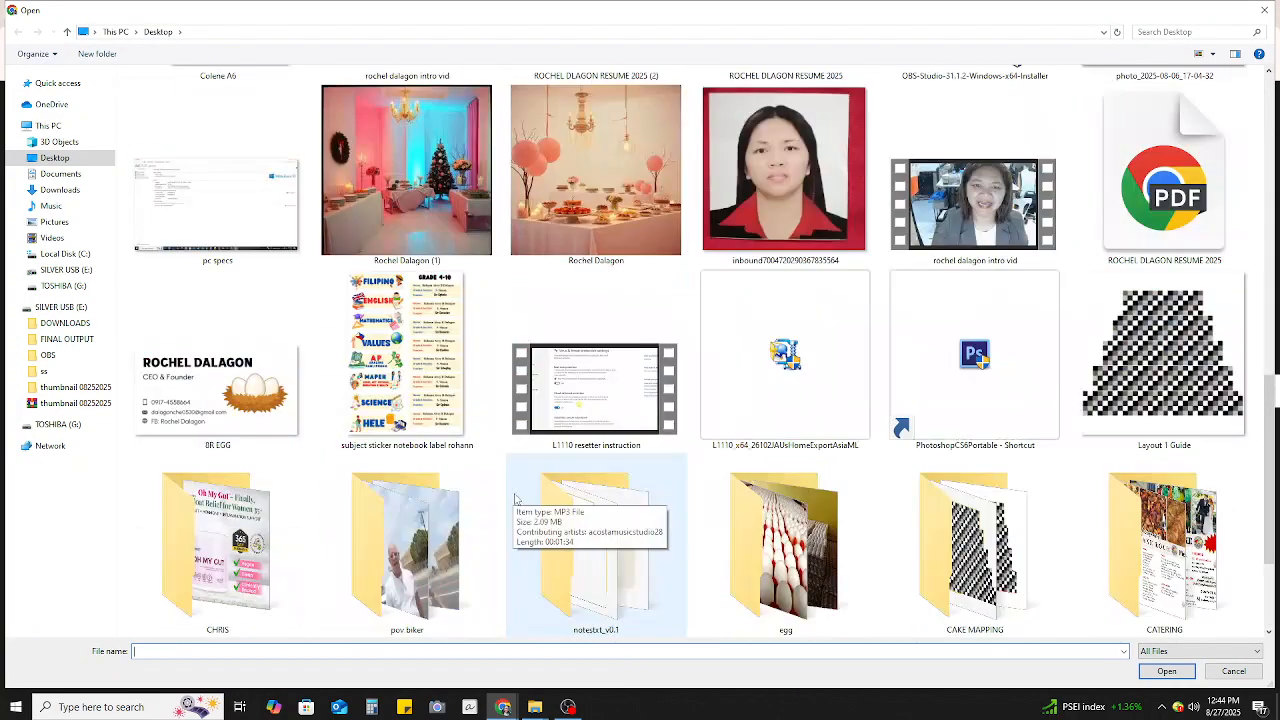
{"action": "scroll", "coordinate": [717, 496], "scroll_direction": "up", "scroll_amount": 3}
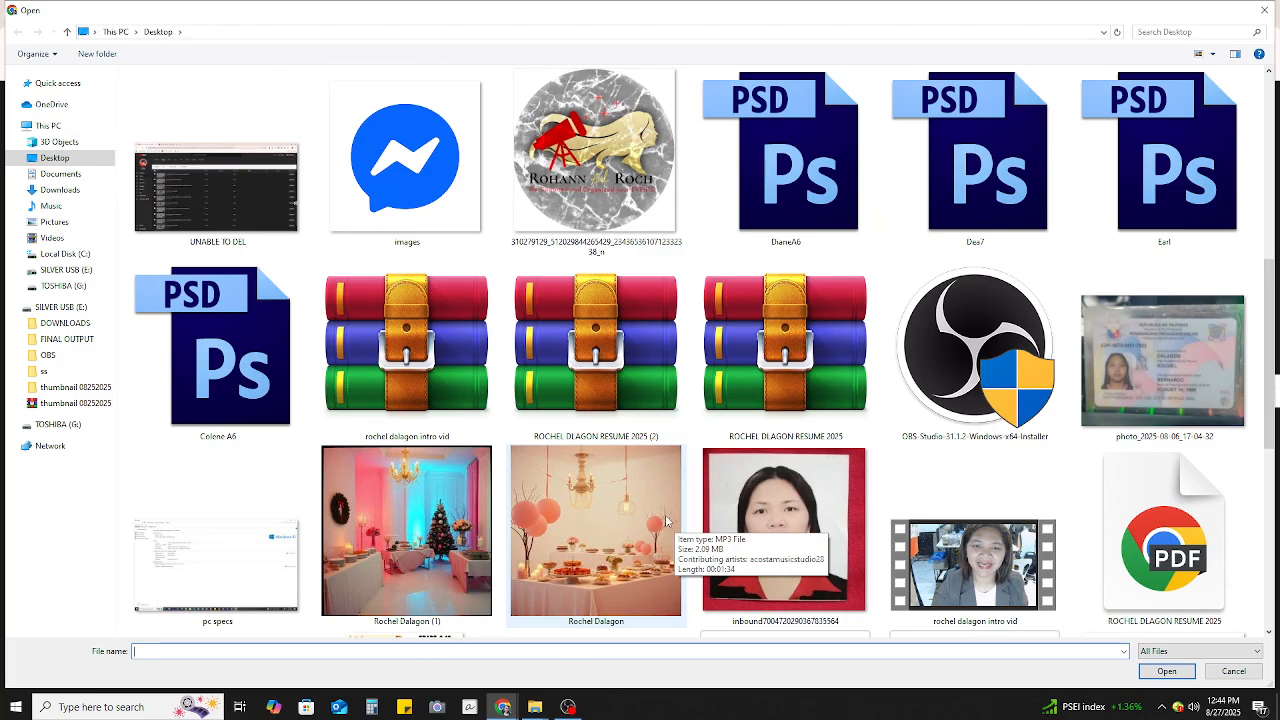
{"action": "scroll", "coordinate": [670, 528], "scroll_direction": "down", "scroll_amount": 5}
{"action": "scroll", "coordinate": [682, 530], "scroll_direction": "up", "scroll_amount": 3}
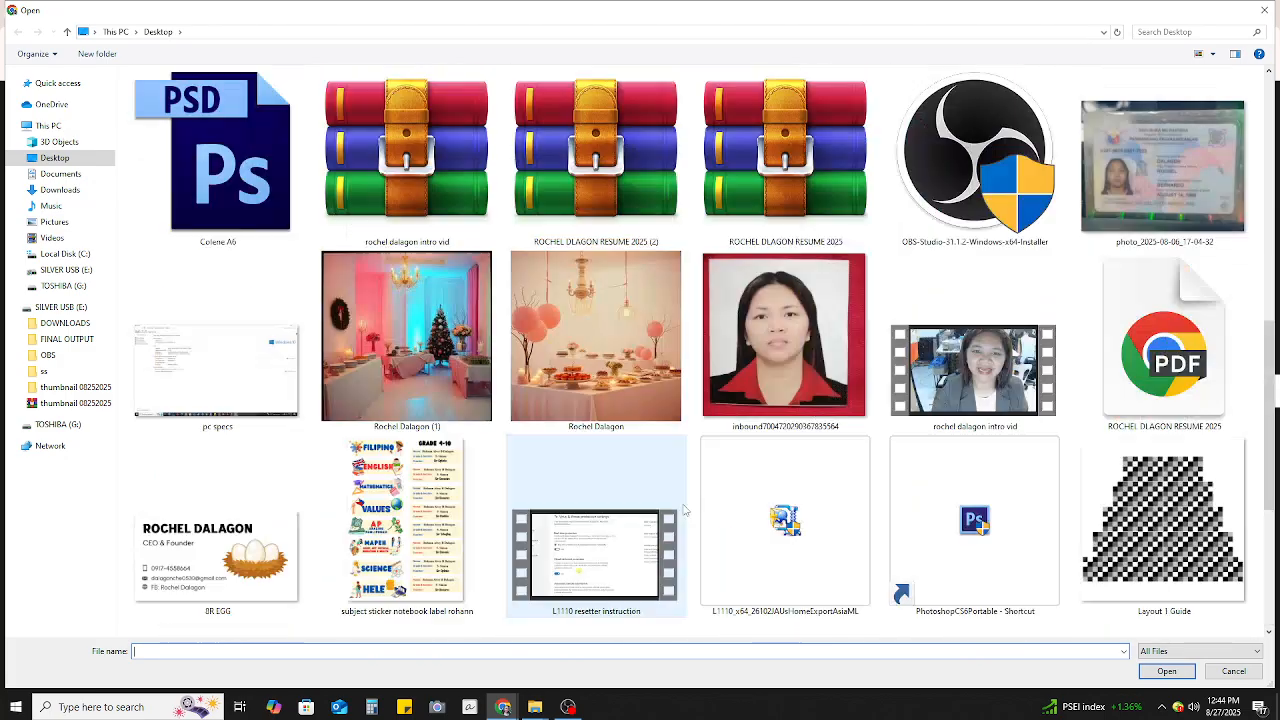
{"action": "scroll", "coordinate": [684, 510], "scroll_direction": "up", "scroll_amount": 2}
{"action": "scroll", "coordinate": [685, 510], "scroll_direction": "down", "scroll_amount": 5}
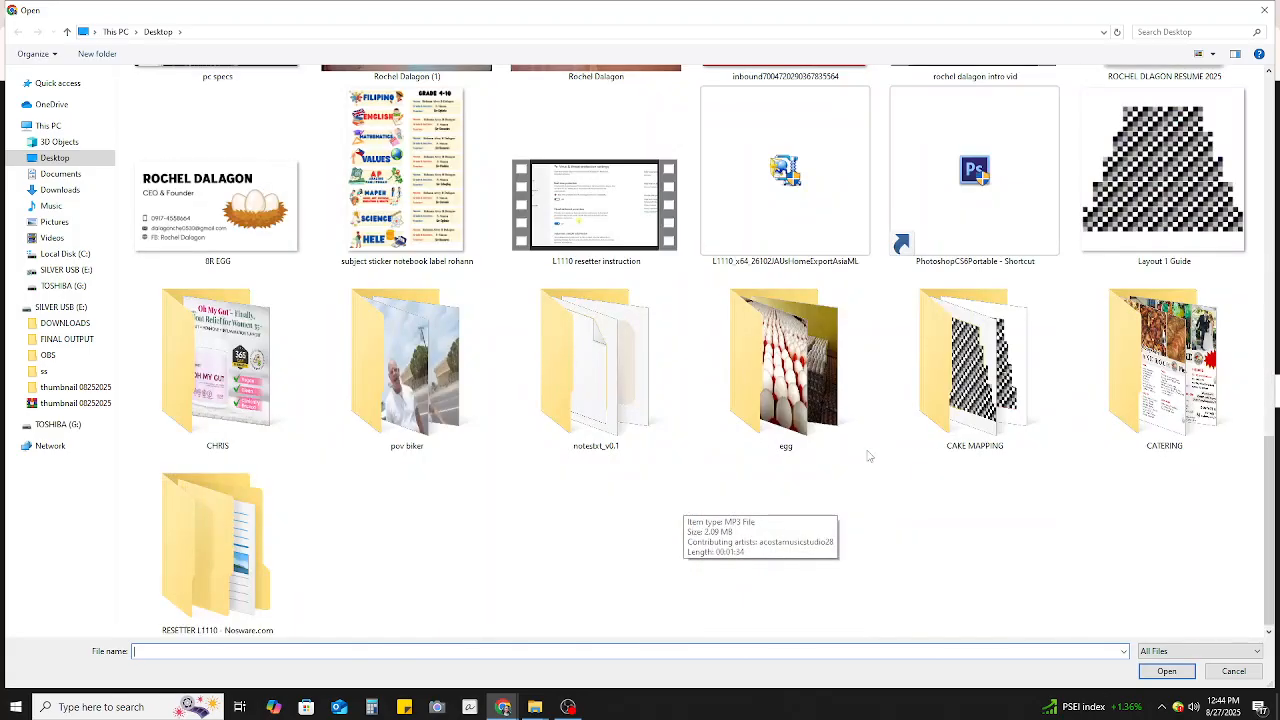
{"action": "scroll", "coordinate": [870, 455], "scroll_direction": "up", "scroll_amount": 5}
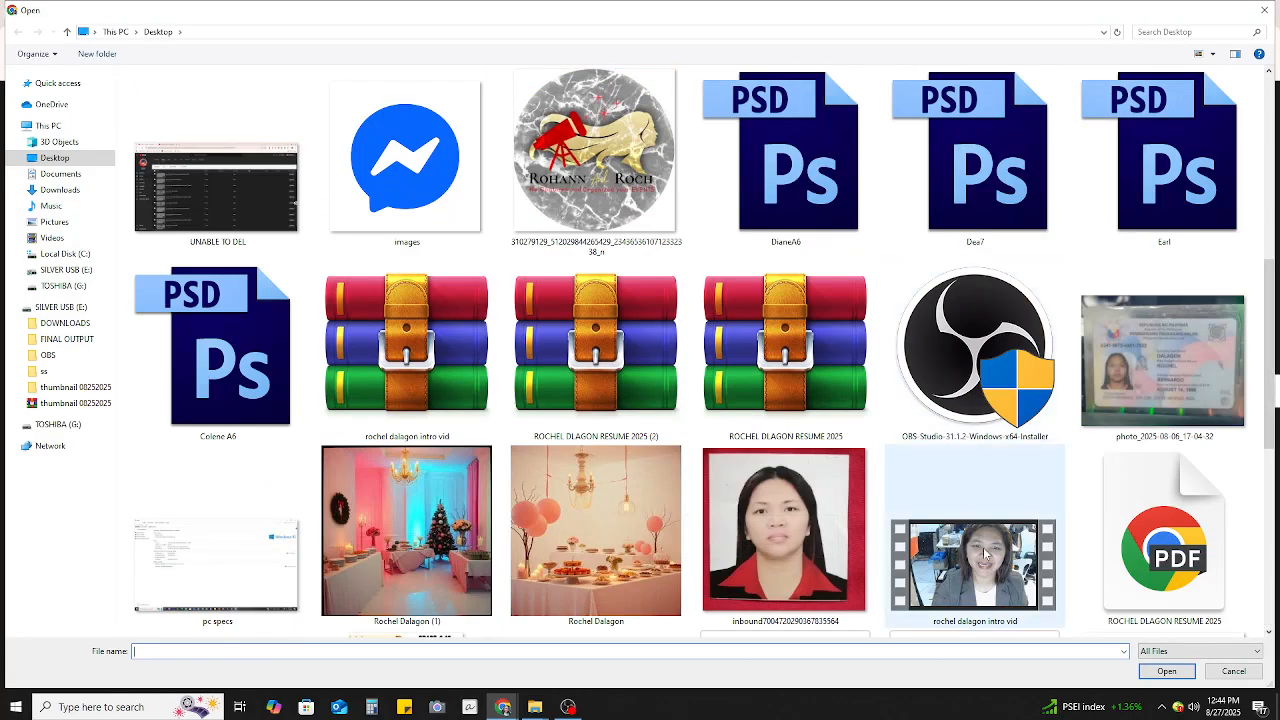
{"action": "double_click", "coordinate": [985, 553]}
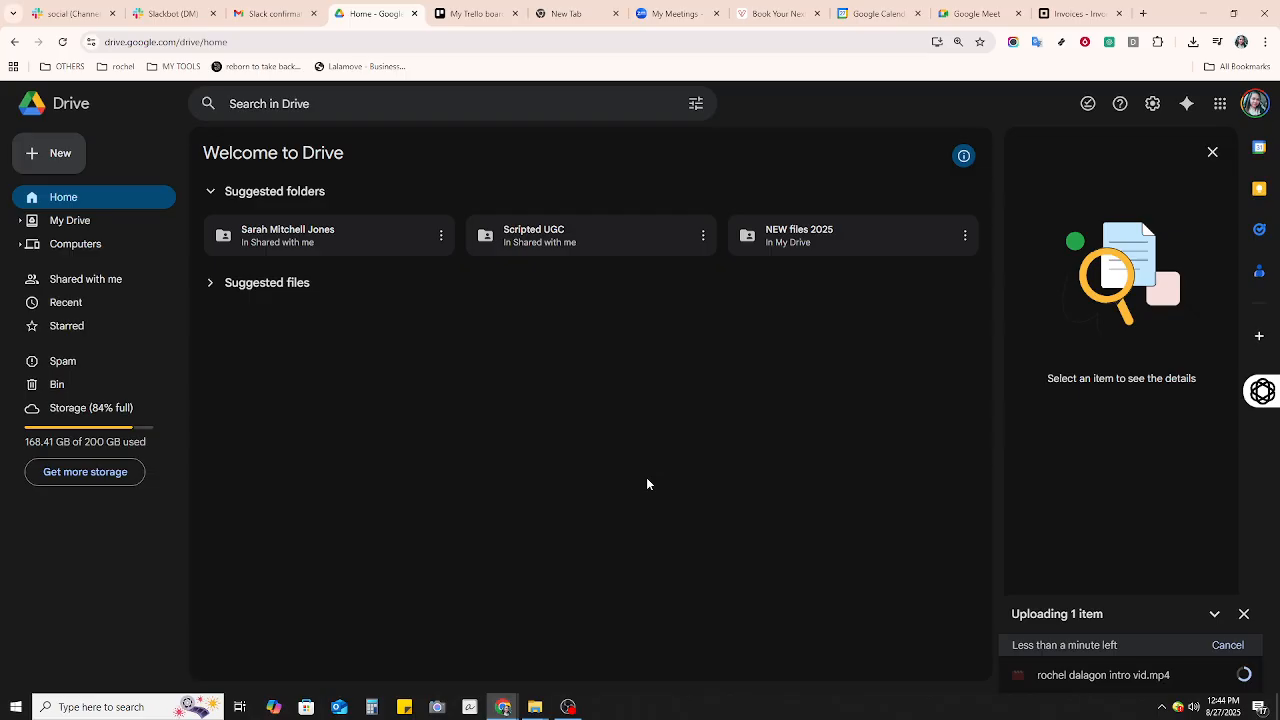
Look through the suggested files for the uploaded intro video and open the list of recent files
{"action": "left_click", "coordinate": [211, 288]}
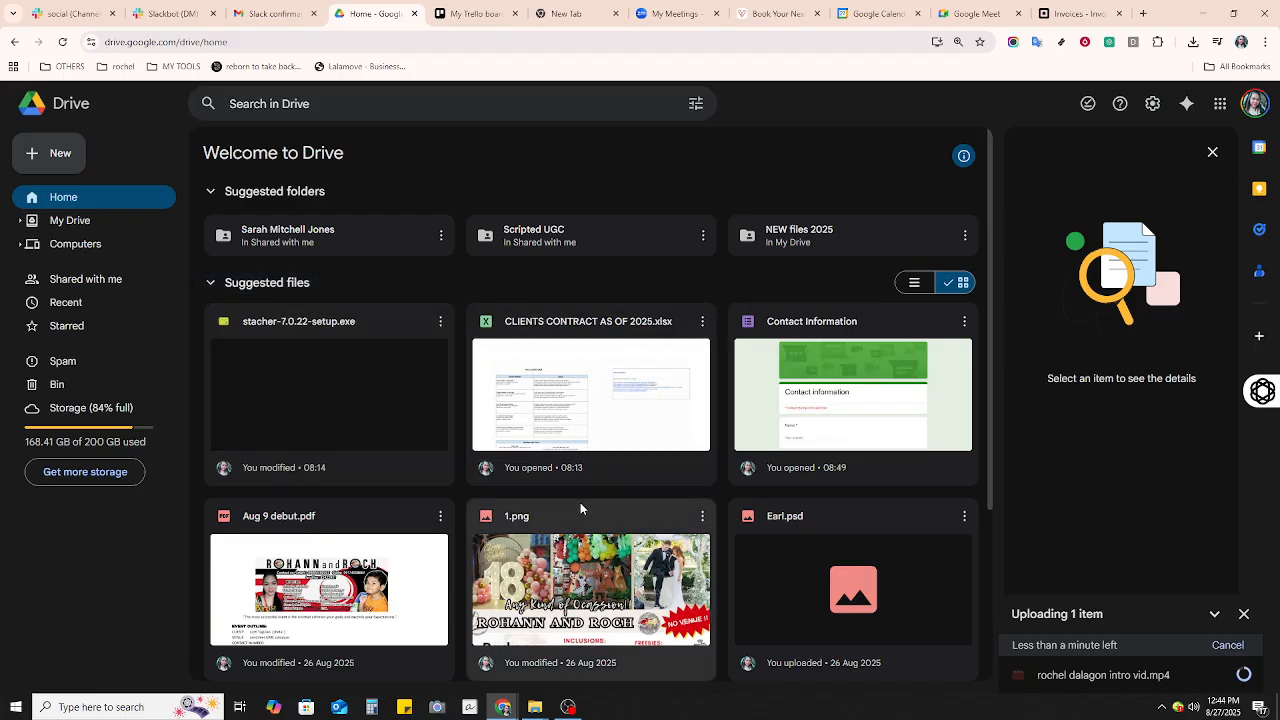
{"action": "scroll", "coordinate": [580, 502], "scroll_direction": "down", "scroll_amount": 3}
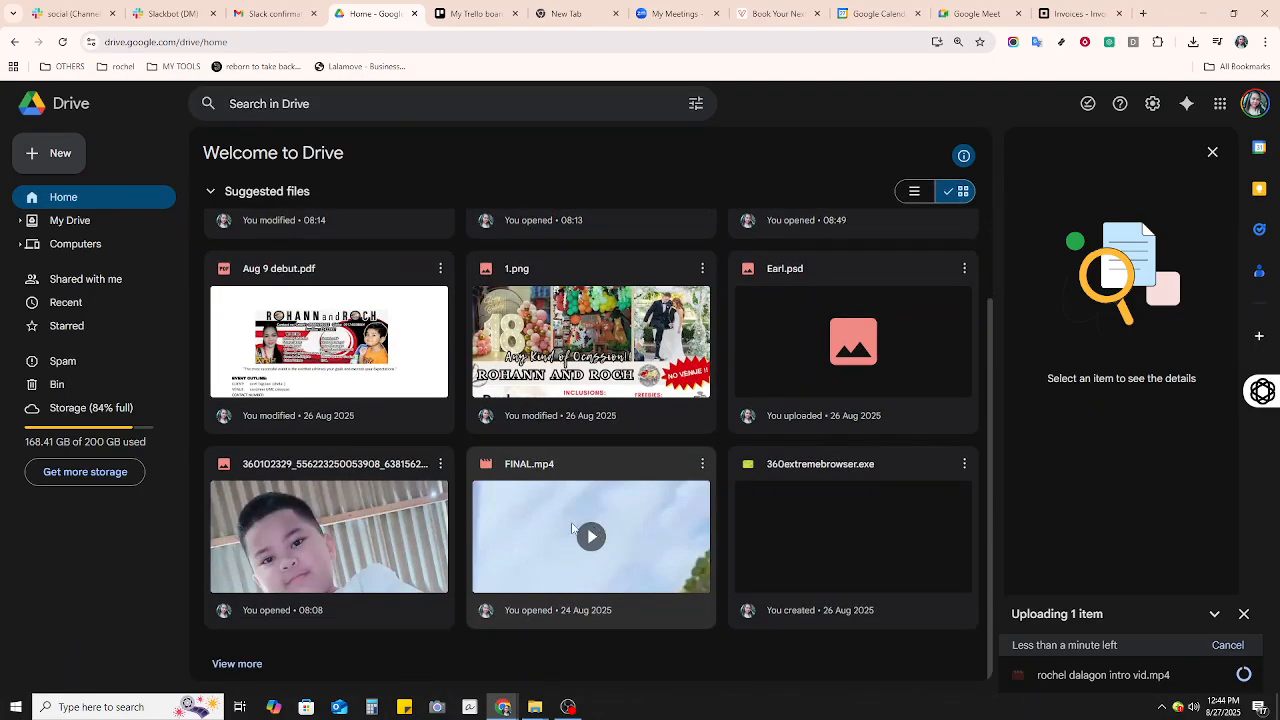
{"action": "left_click", "coordinate": [91, 302]}
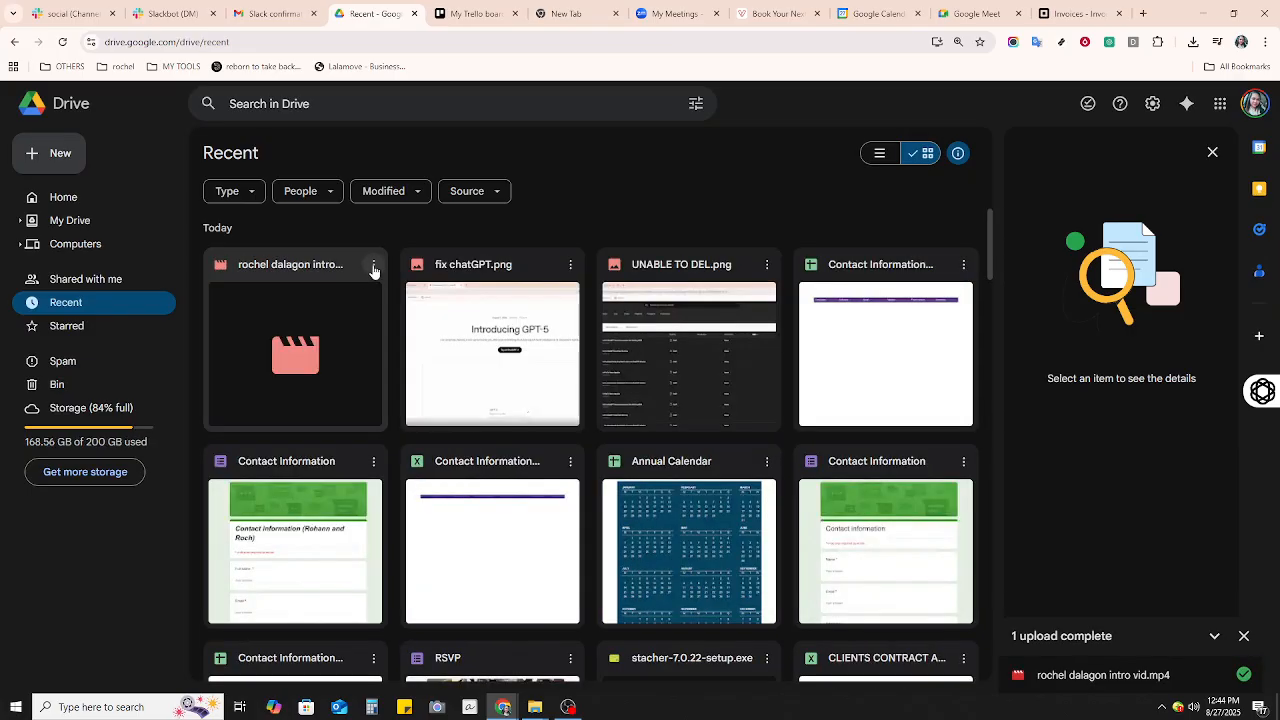
Share the uploaded intro video with anyone with the link and copy its sharing link
{"action": "left_click", "coordinate": [373, 266]}
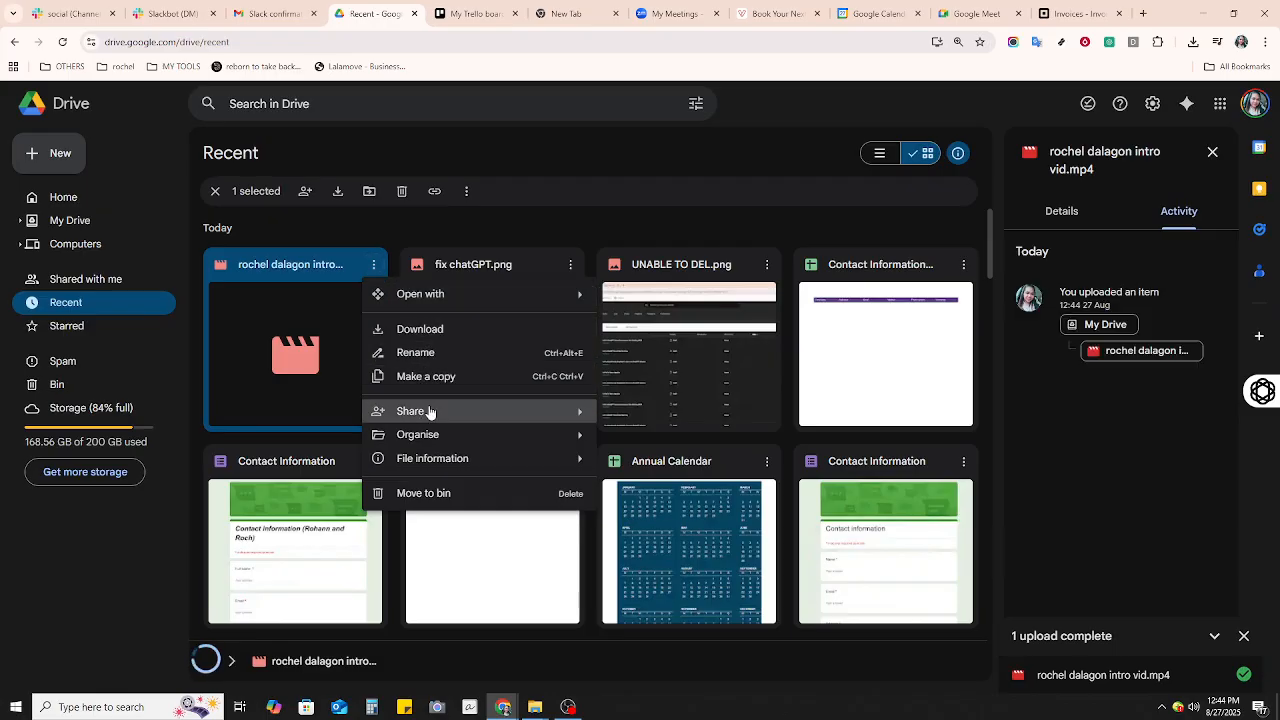
{"action": "mouse_move", "coordinate": [448, 412]}
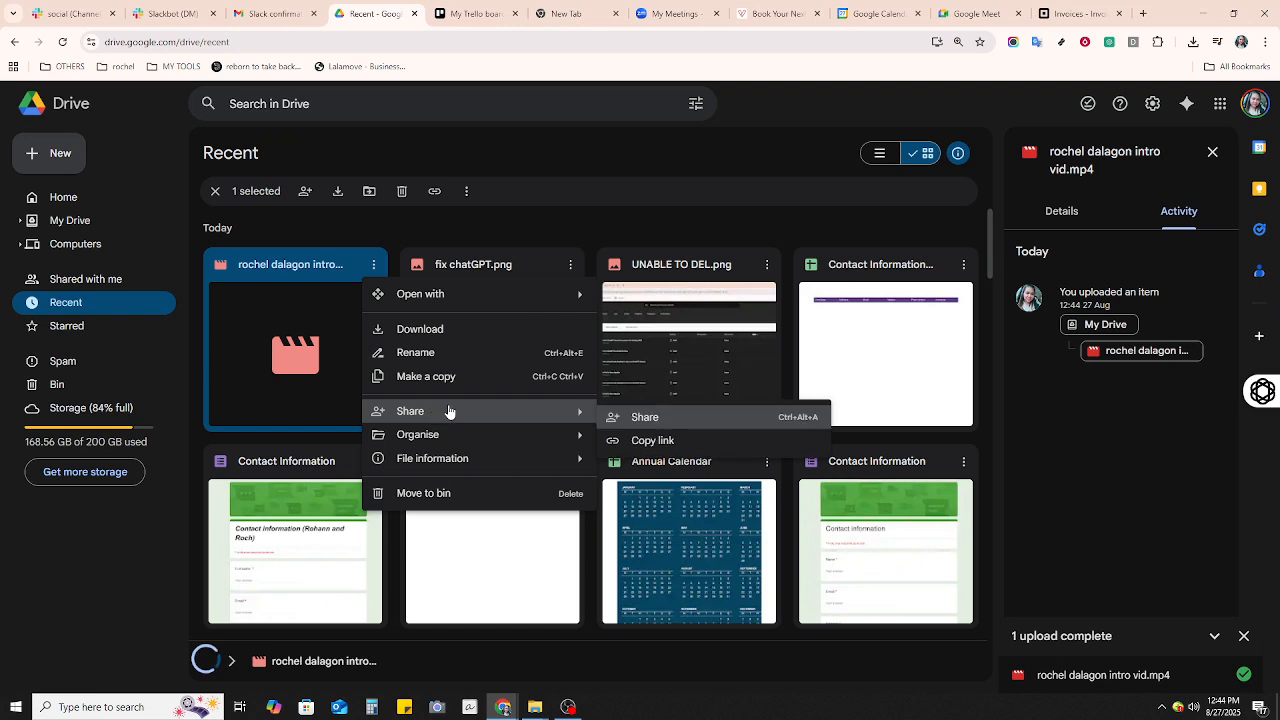
{"action": "left_click", "coordinate": [668, 436]}
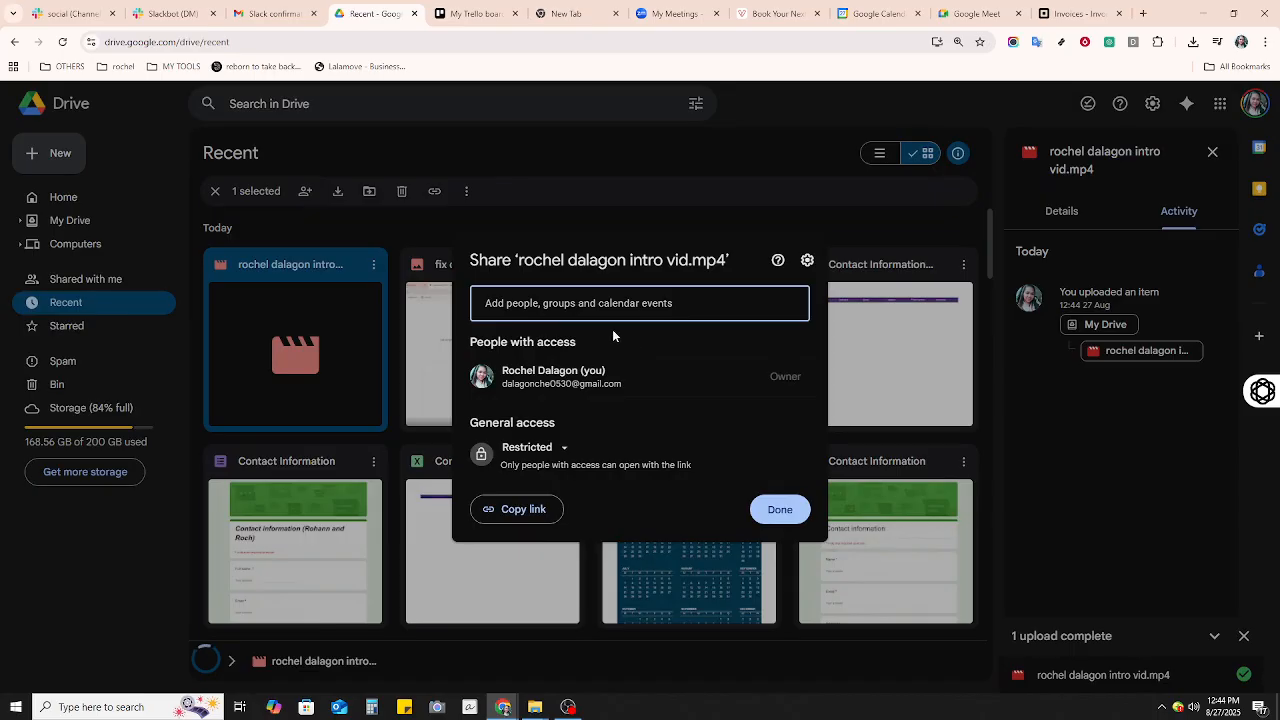
{"action": "left_click", "coordinate": [556, 451]}
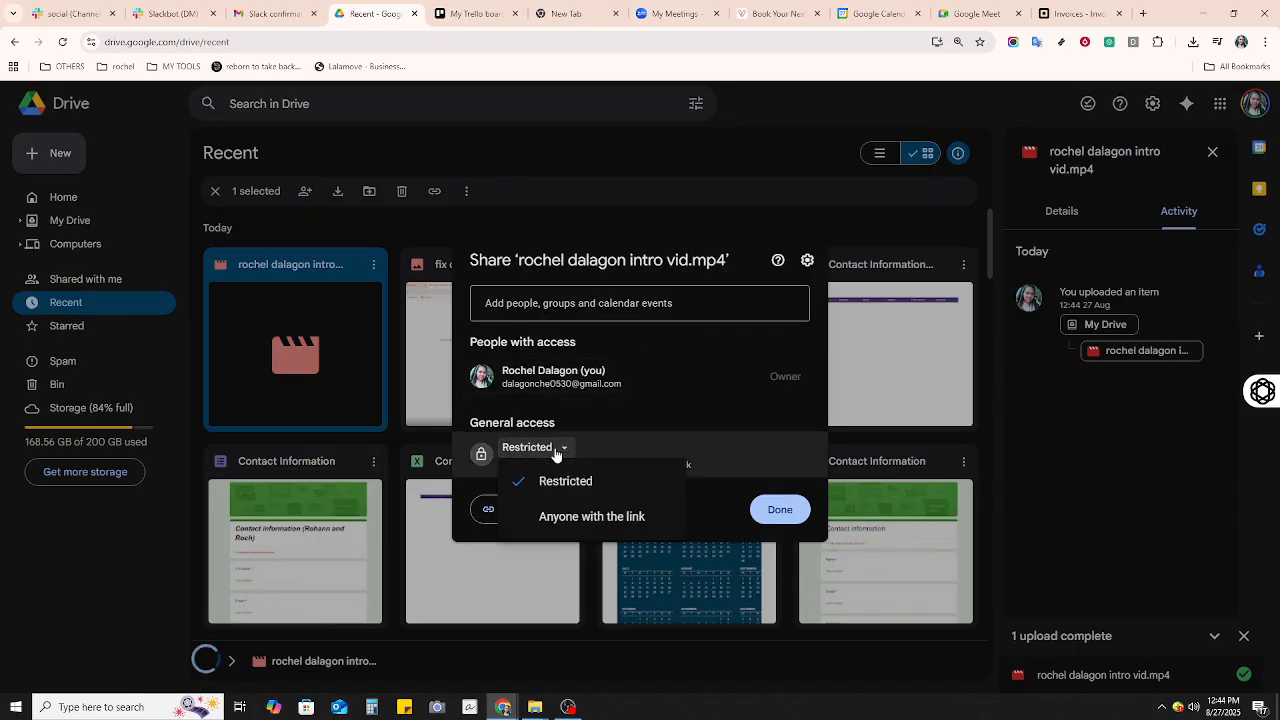
{"action": "left_click", "coordinate": [572, 517]}
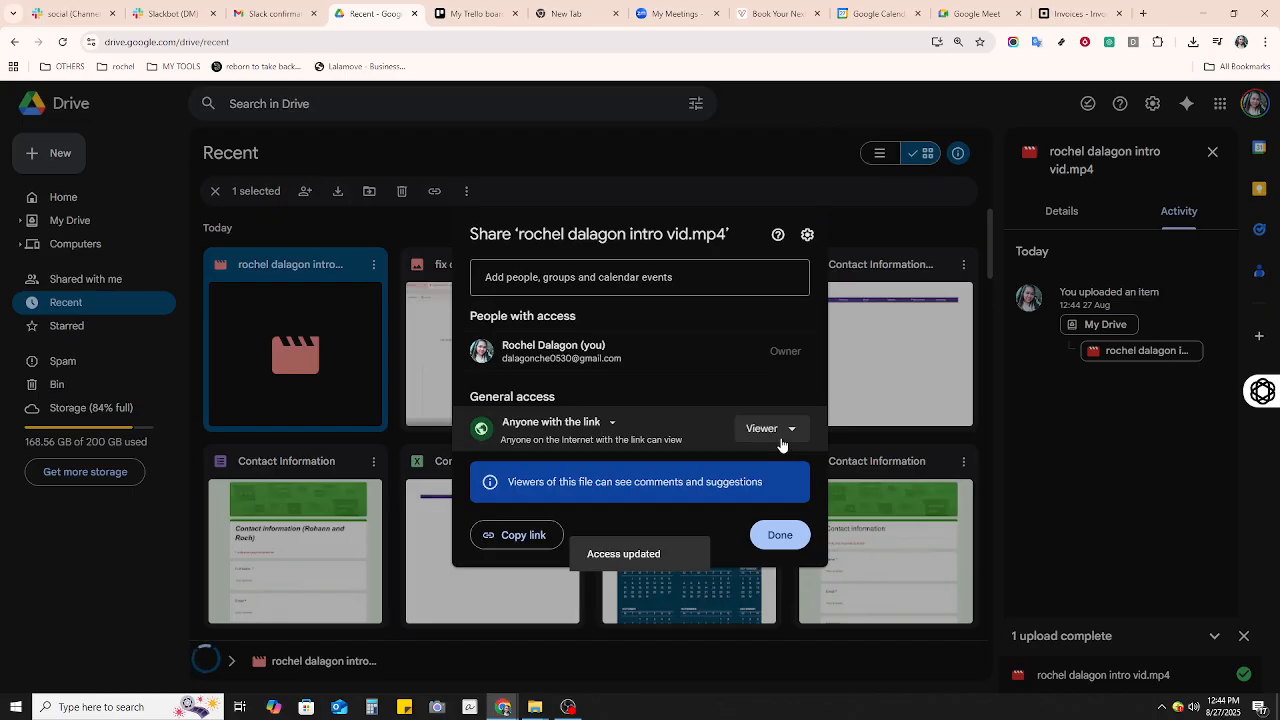
{"action": "left_click", "coordinate": [535, 540]}
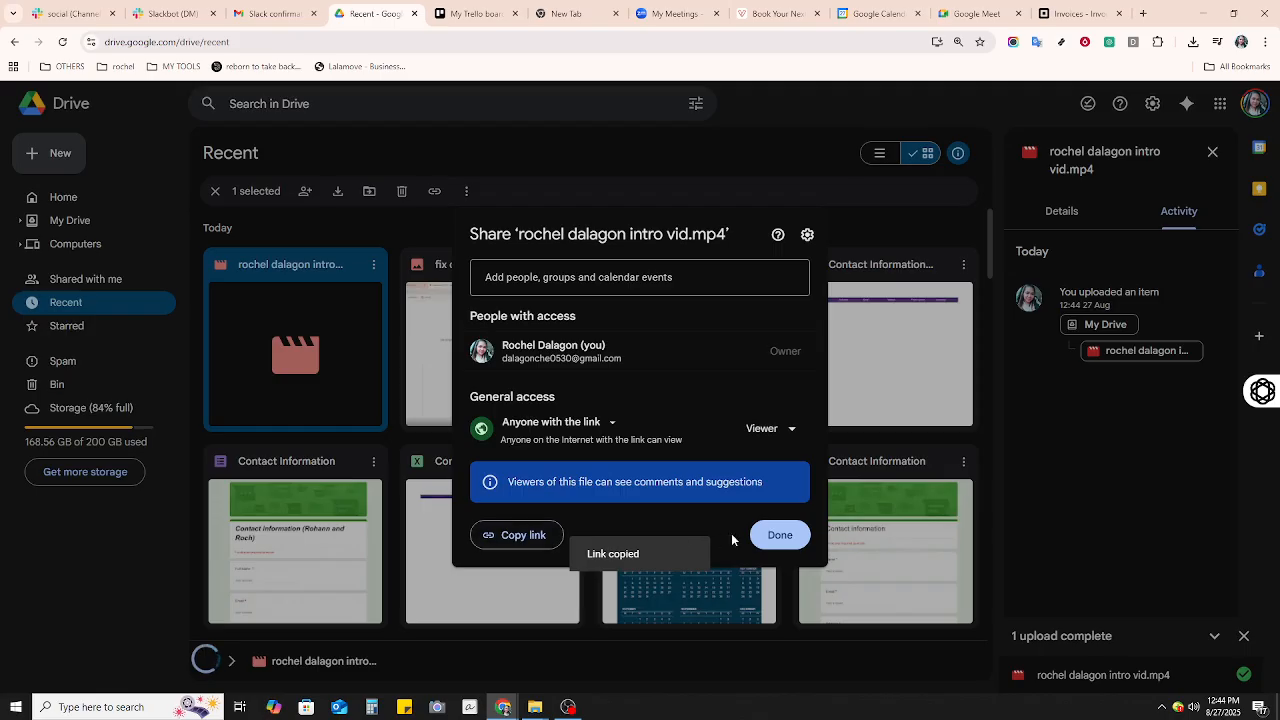
{"action": "left_click", "coordinate": [777, 537]}
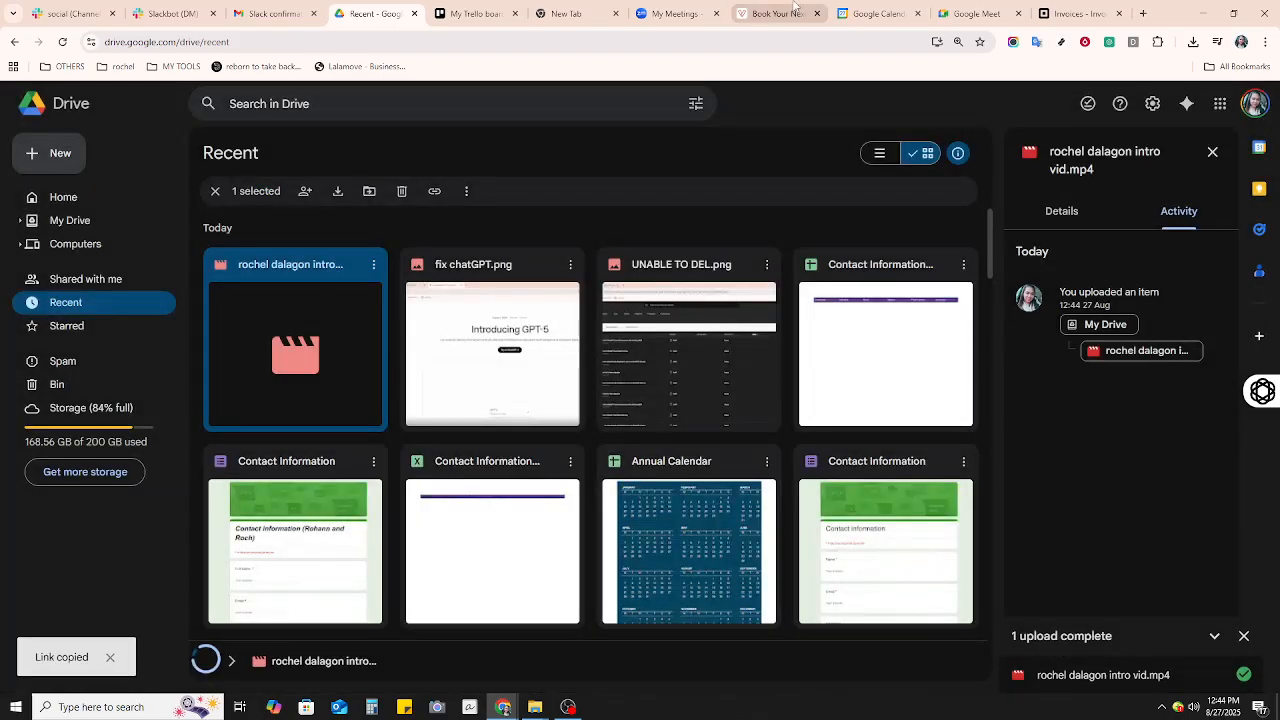
Open Google Docs in a new browser tab and create a document from the Playful Essay template
{"action": "left_click", "coordinate": [1143, 13]}
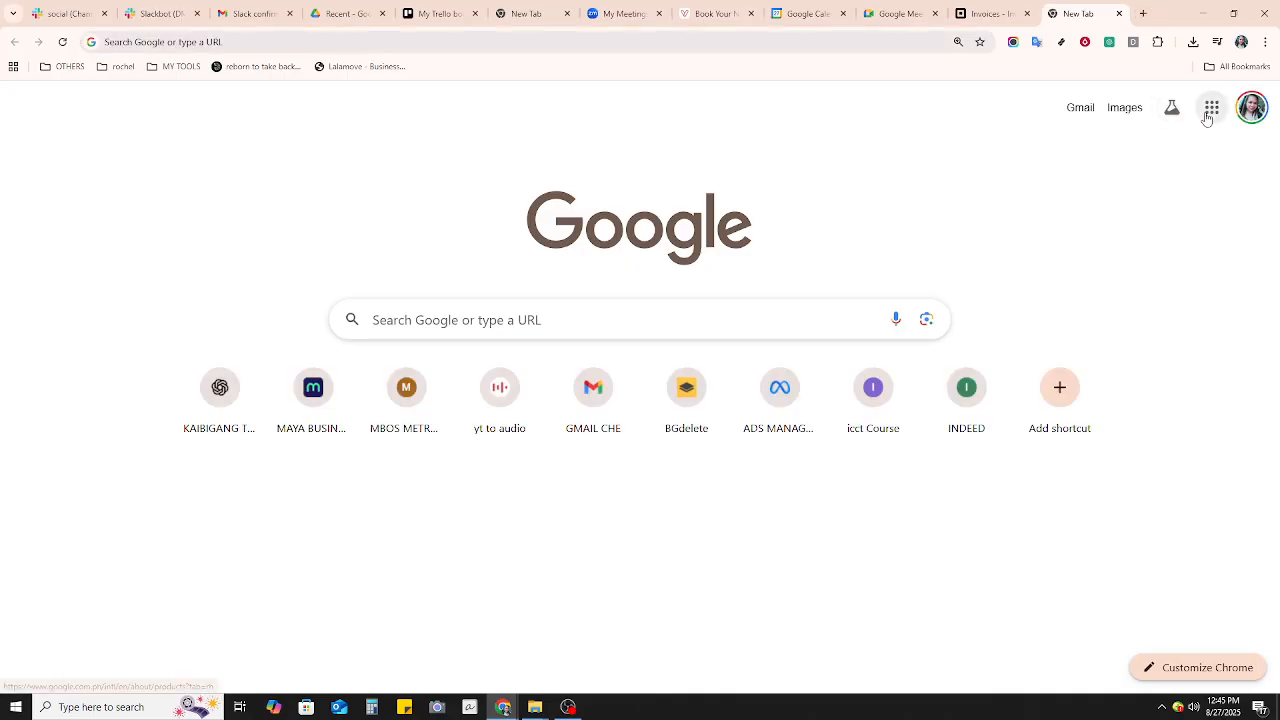
{"action": "left_click", "coordinate": [1210, 110]}
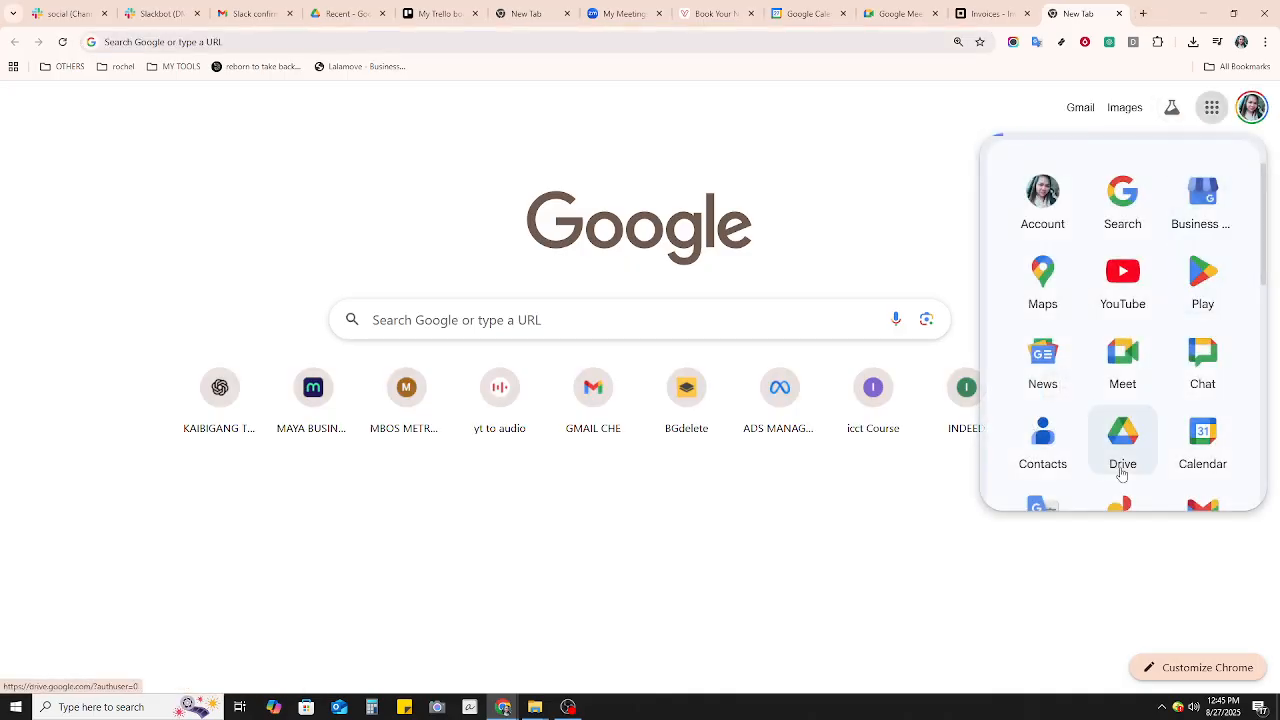
{"action": "scroll", "coordinate": [1125, 498], "scroll_direction": "down", "scroll_amount": 2}
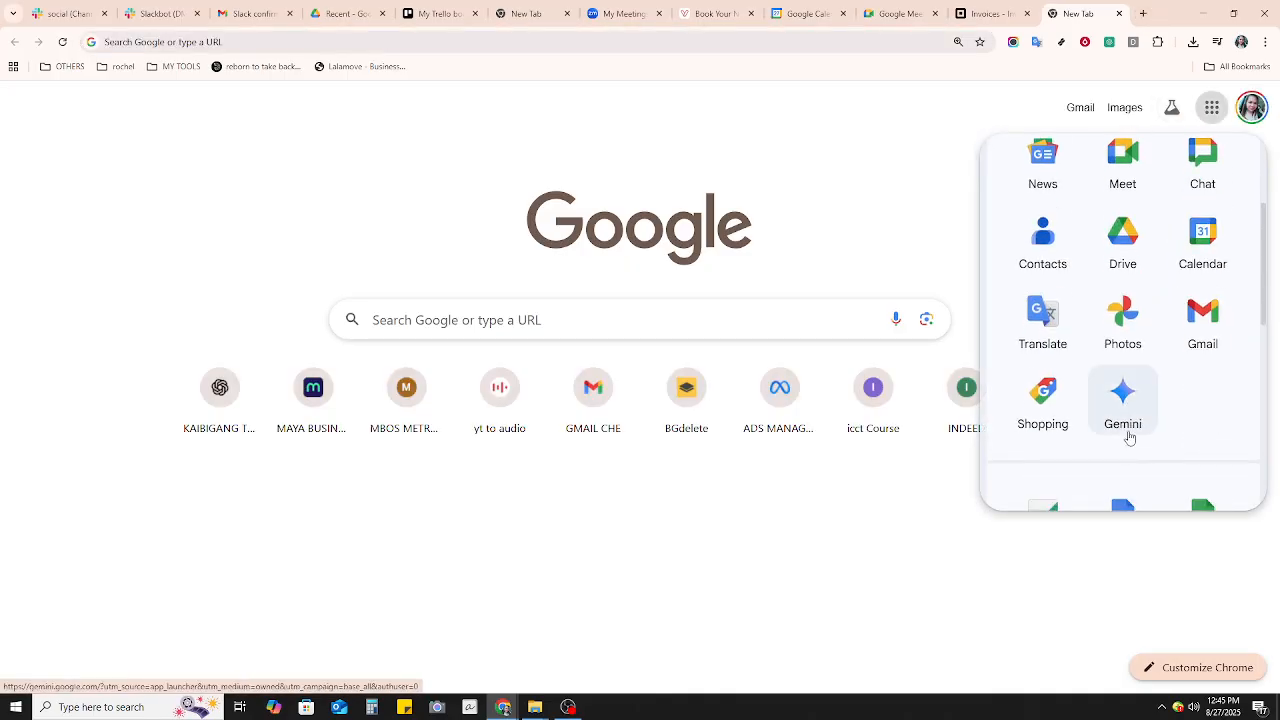
{"action": "scroll", "coordinate": [1130, 445], "scroll_direction": "down", "scroll_amount": 2}
{"action": "left_click", "coordinate": [1125, 318]}
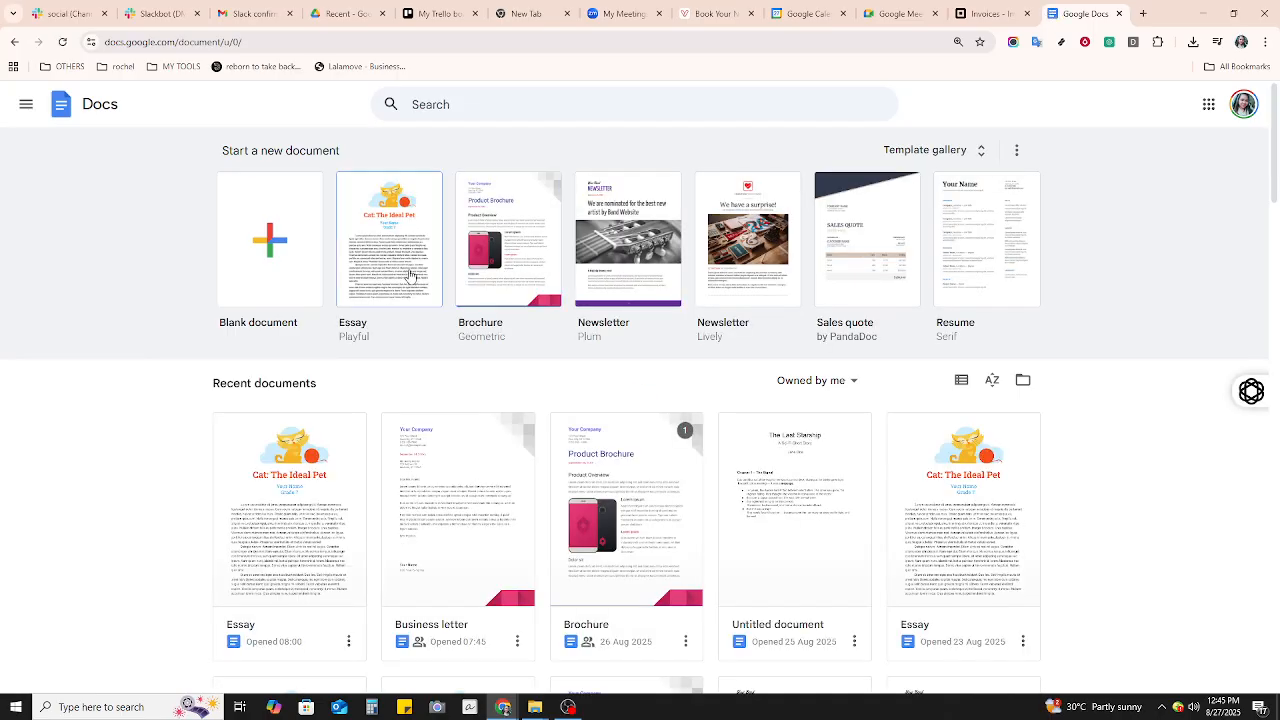
{"action": "left_click", "coordinate": [410, 277]}
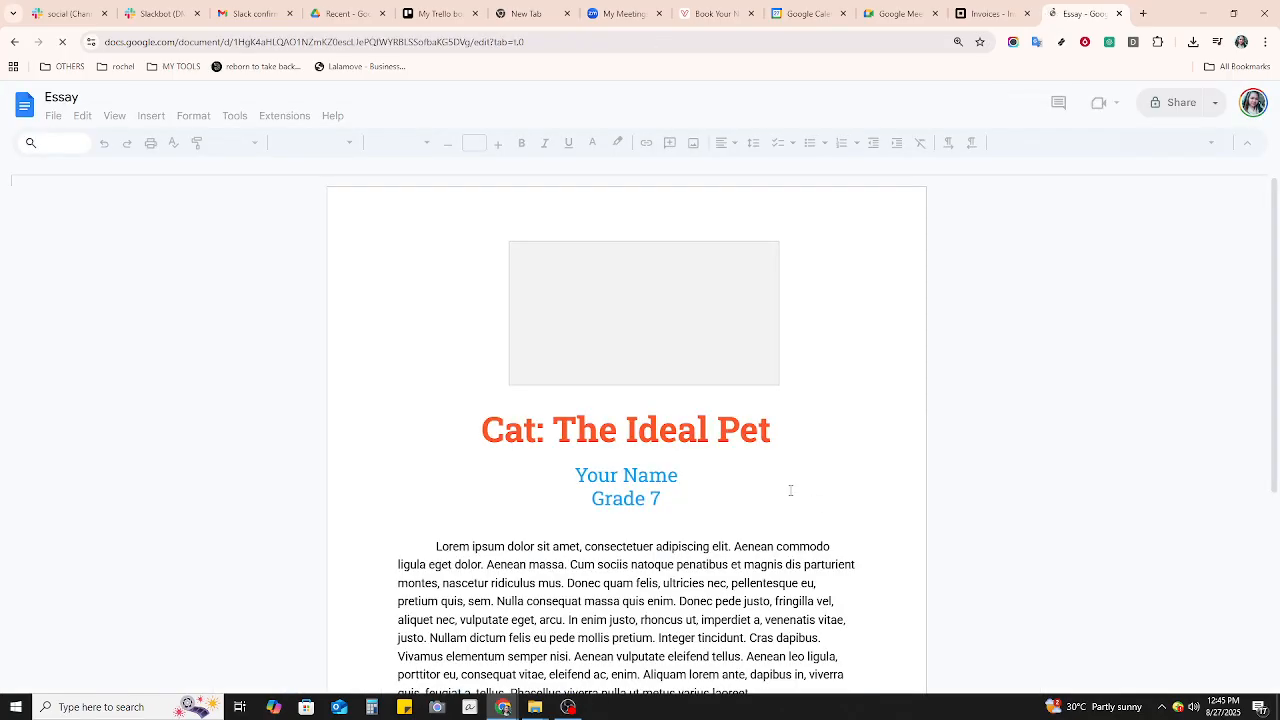
Add the line "listen to audio 👍" below the last paragraph of the essay
{"action": "scroll", "coordinate": [760, 510], "scroll_direction": "down", "scroll_amount": 9}
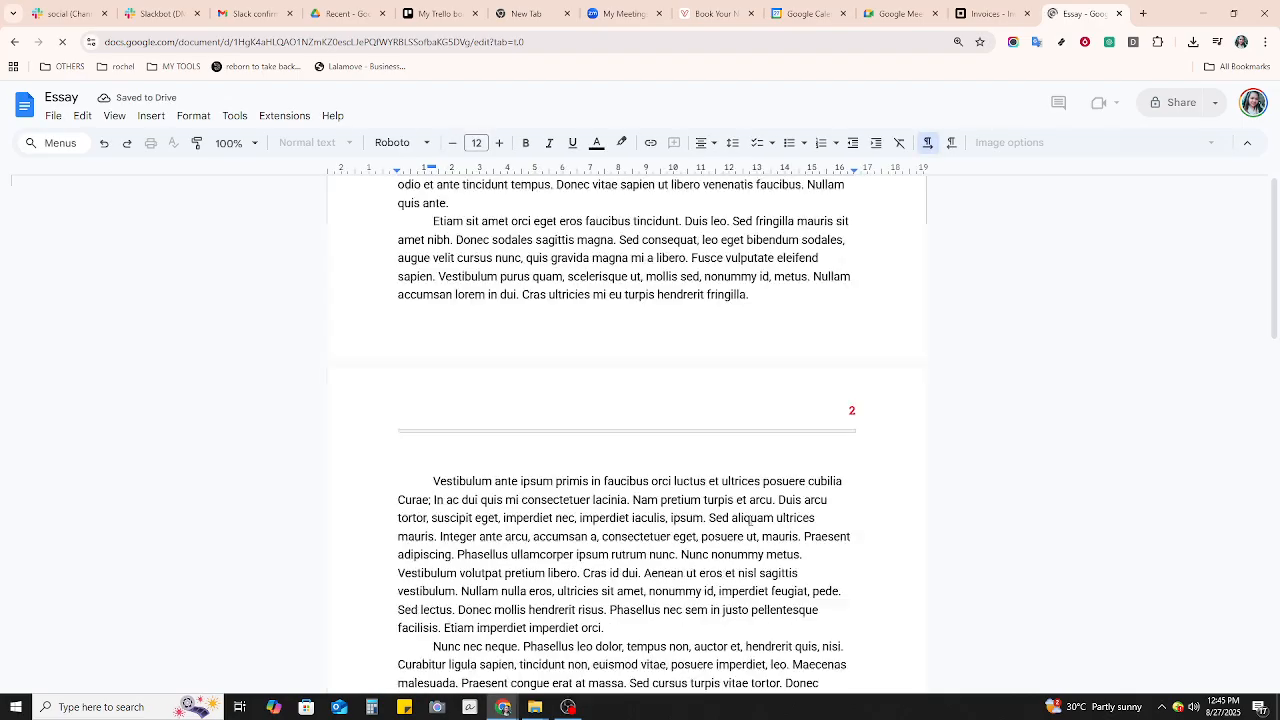
{"action": "scroll", "coordinate": [740, 538], "scroll_direction": "down", "scroll_amount": 4}
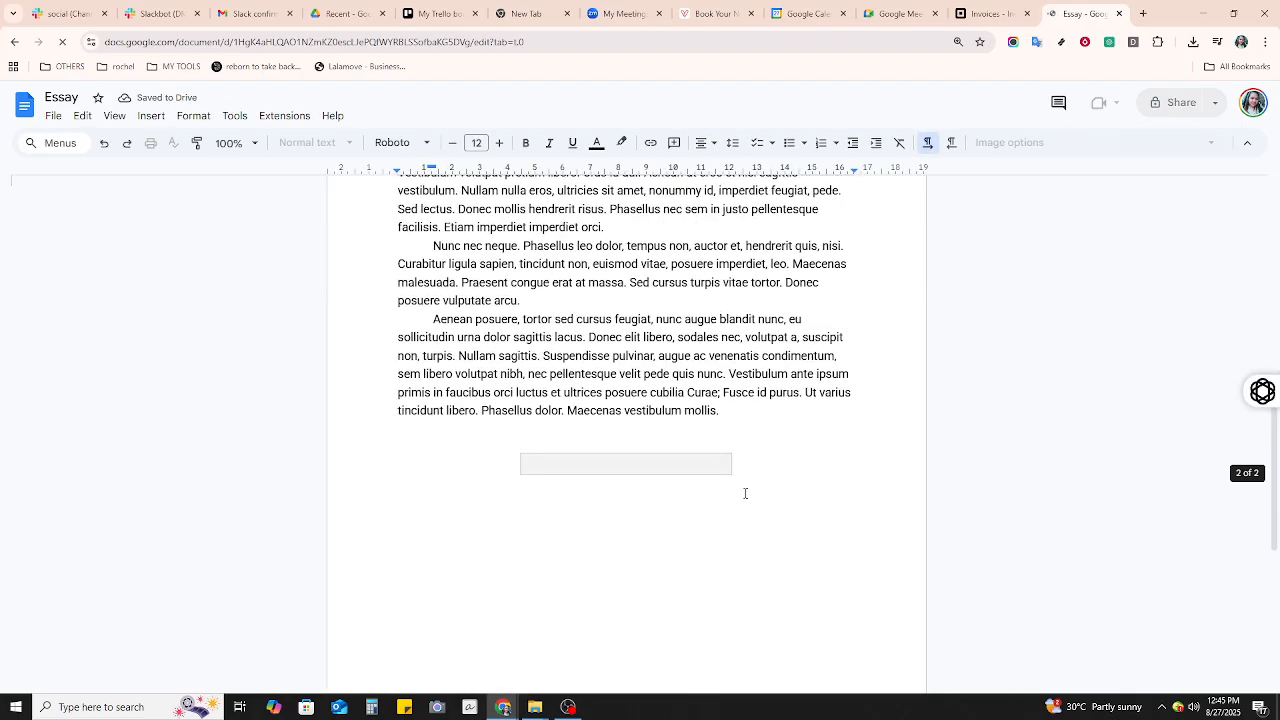
{"action": "scroll", "coordinate": [747, 480], "scroll_direction": "down", "scroll_amount": 1}
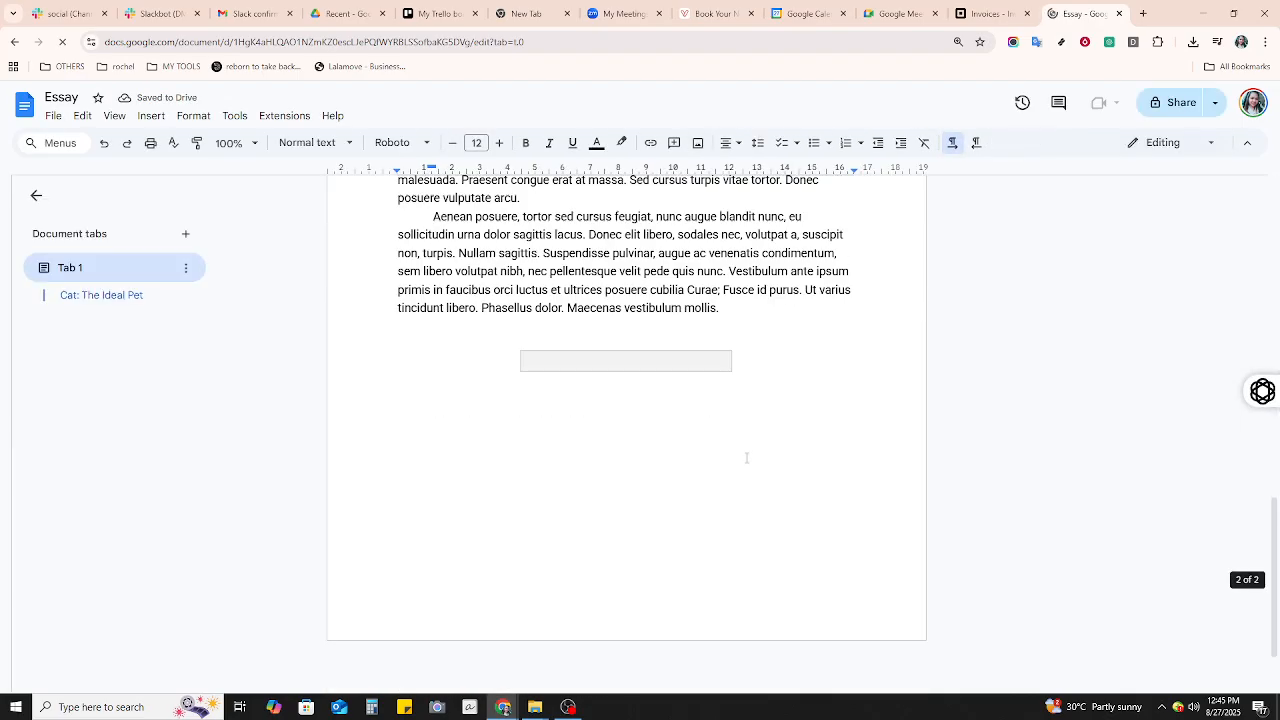
{"action": "left_click", "coordinate": [733, 308]}
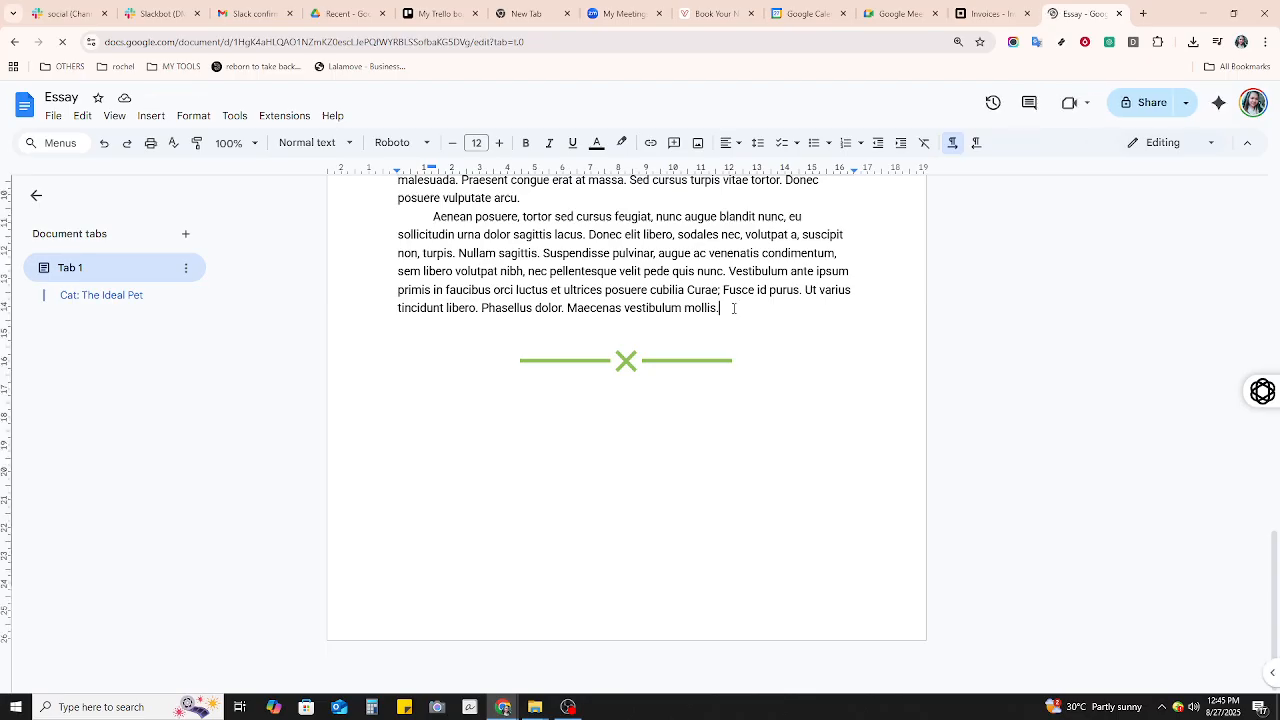
{"action": "key", "text": "Return"}
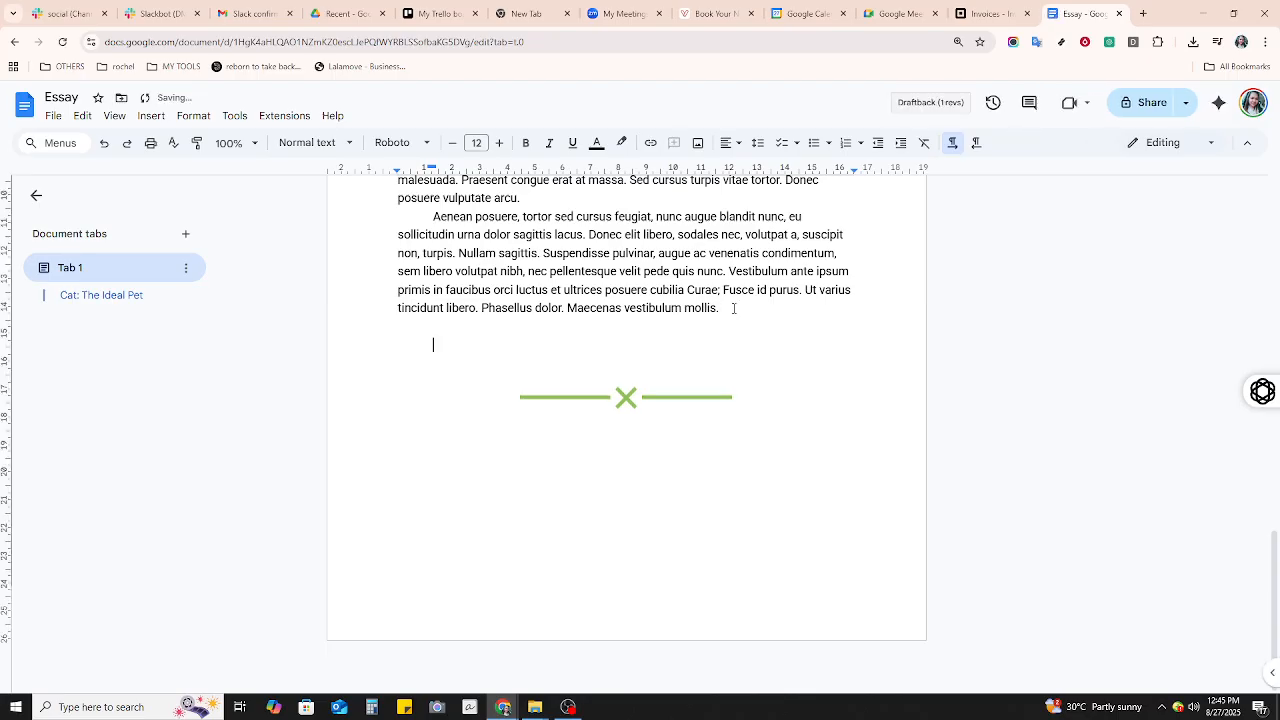
{"action": "type", "text": "I"}
{"action": "type", "text": "is"}
{"action": "type", "text": "t"}
{"action": "type", "text": "en to audio "}
{"action": "type", "text": ":"}
{"action": "key", "text": "Return"}
Paste the copied Drive sharing link on a new line below "listen to audio", keeping it as a plain URL
{"action": "key", "text": "Return"}
{"action": "key", "text": "ctrl+v"}
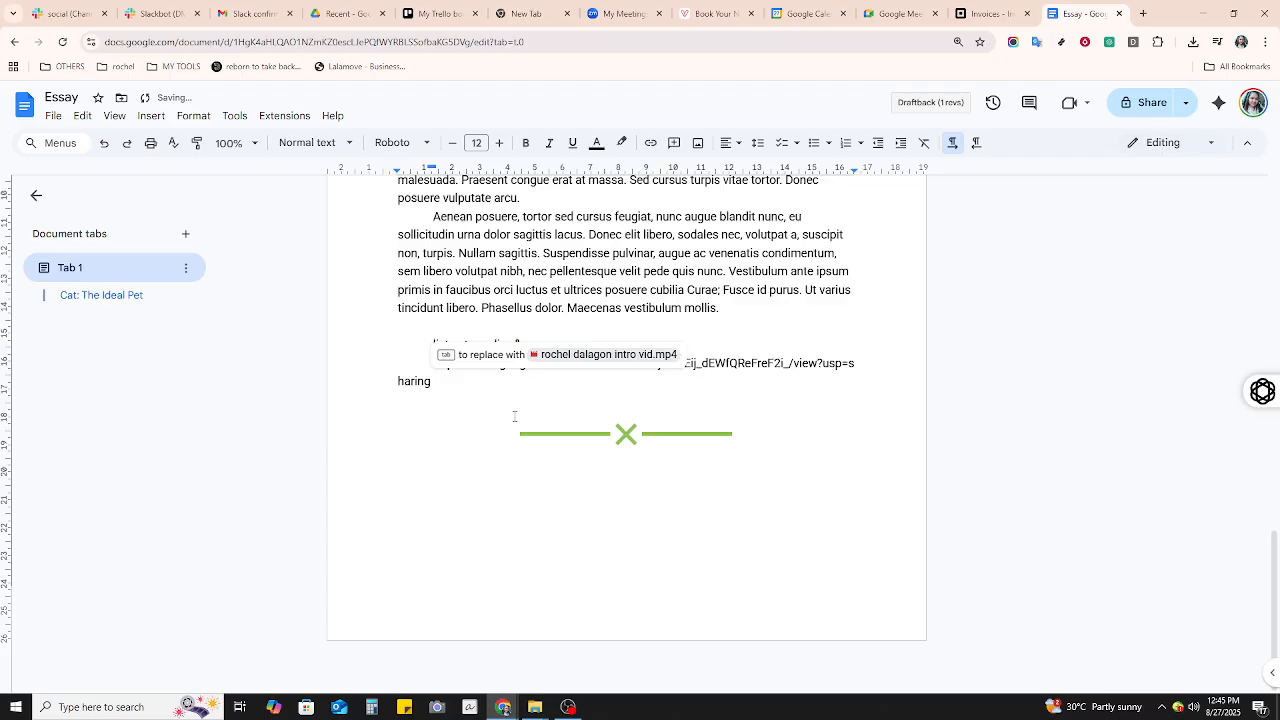
{"action": "key", "text": "Down"}
Underline the whole pasted Drive link below the "listen to audio" line
{"action": "left_click", "coordinate": [431, 363]}
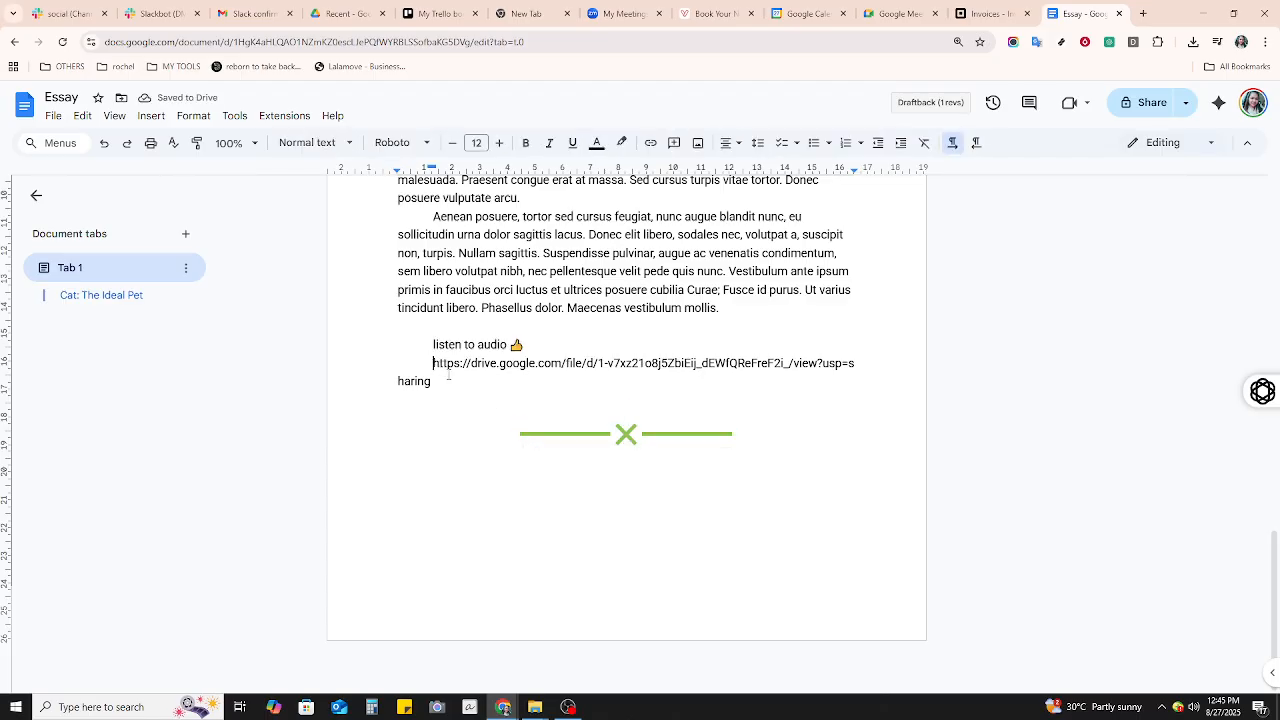
{"action": "key", "text": "shift+Down"}
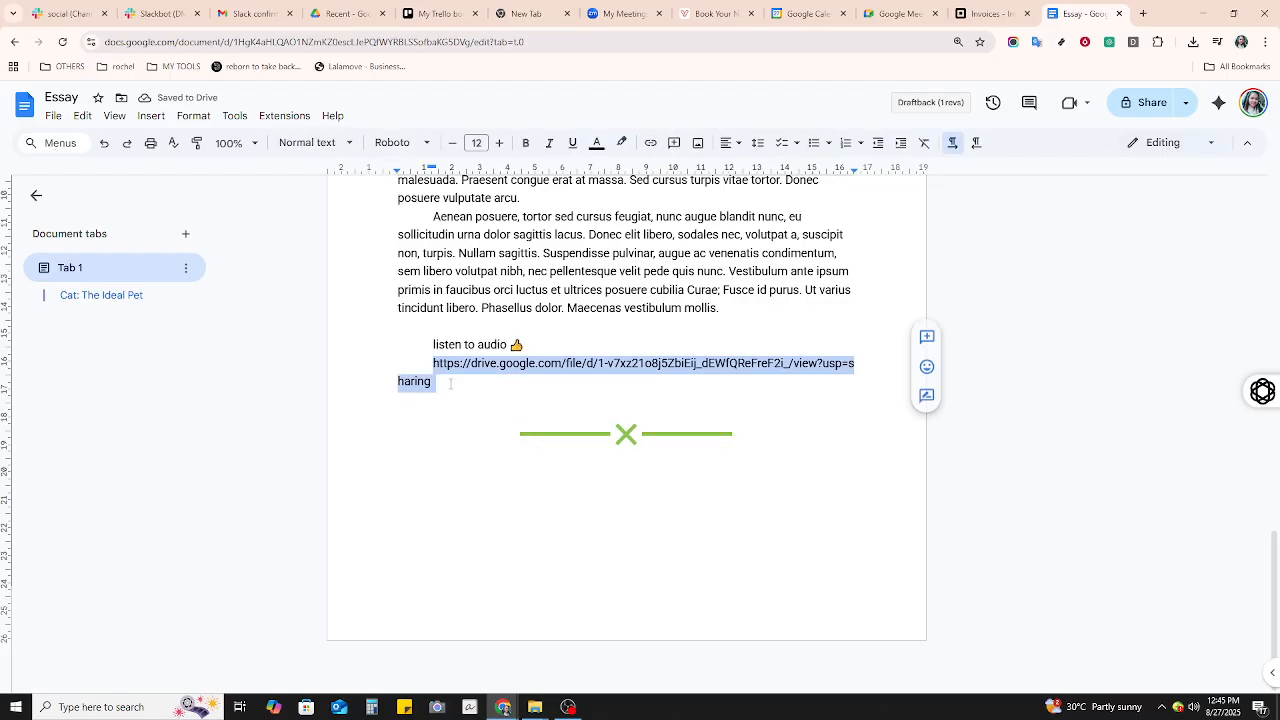
{"action": "left_click", "coordinate": [576, 148]}
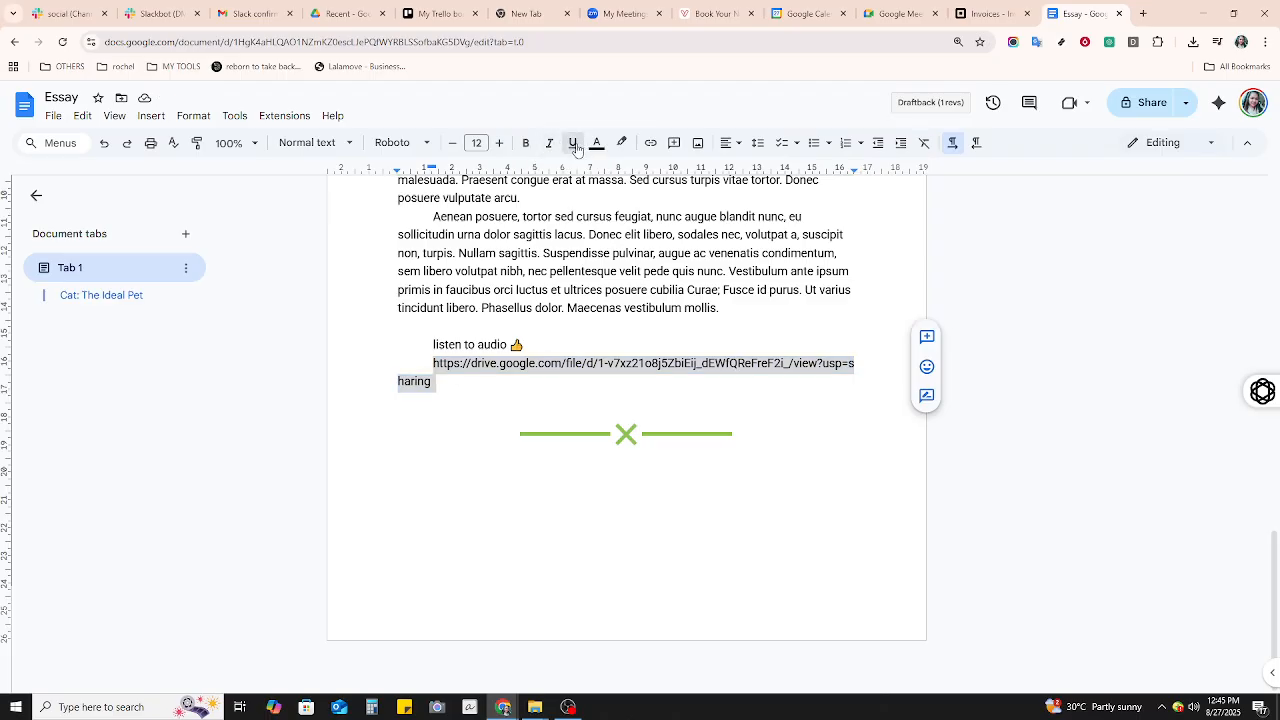
{"action": "left_click", "coordinate": [475, 411]}
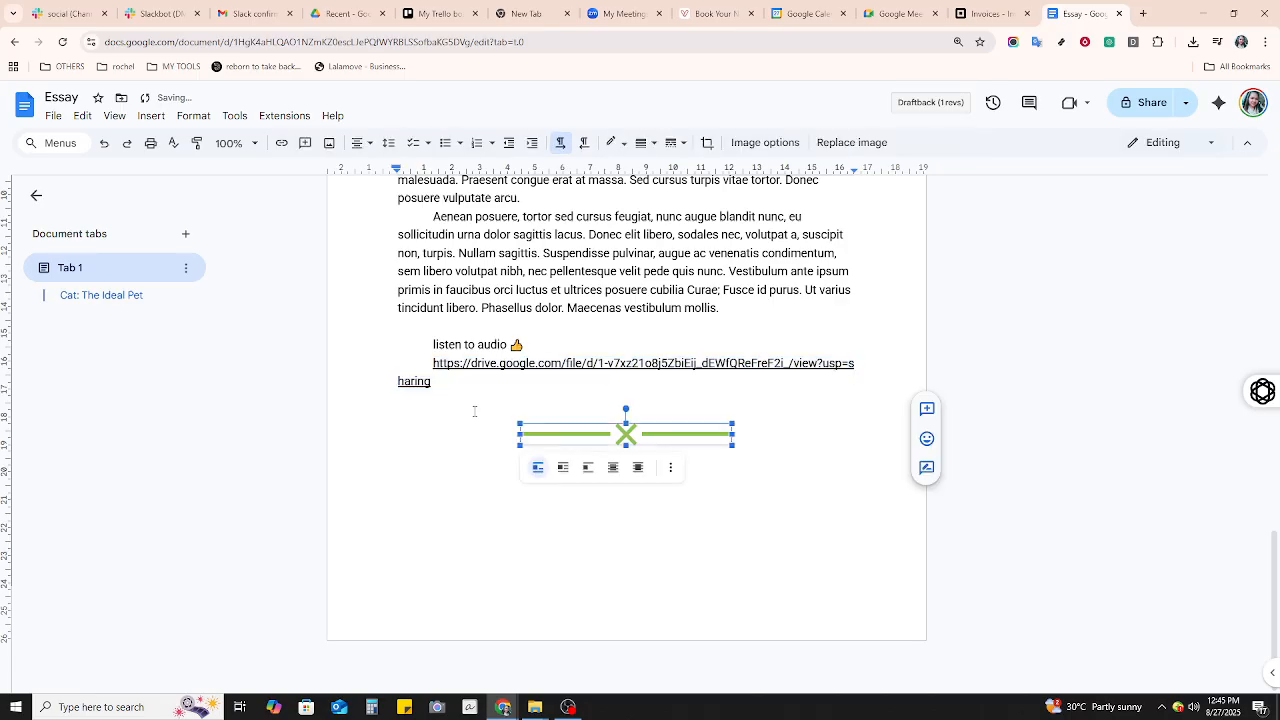